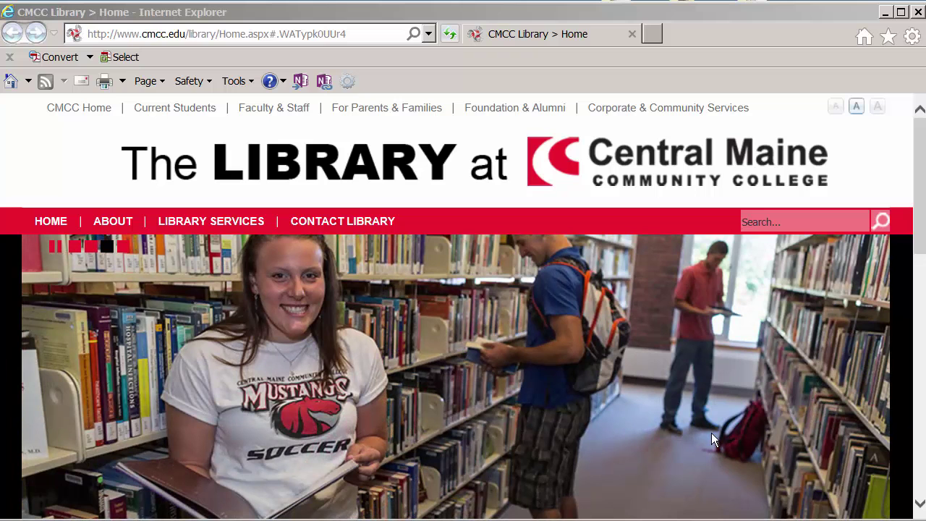
Scroll down the CMCC Library home page to the article vendor links
scroll(719, 432, "down", 3)
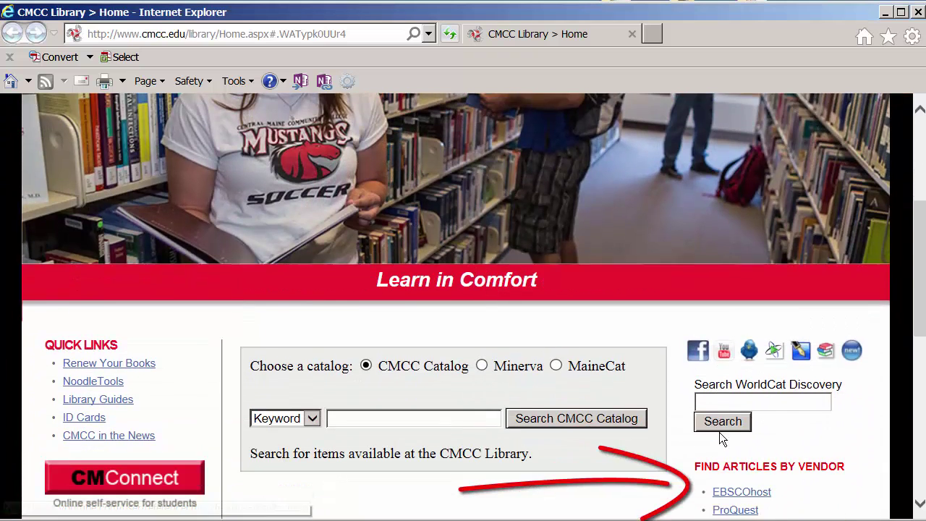
Open EBSCOhost from the library's Find Articles by Vendor links
left_click(741, 494)
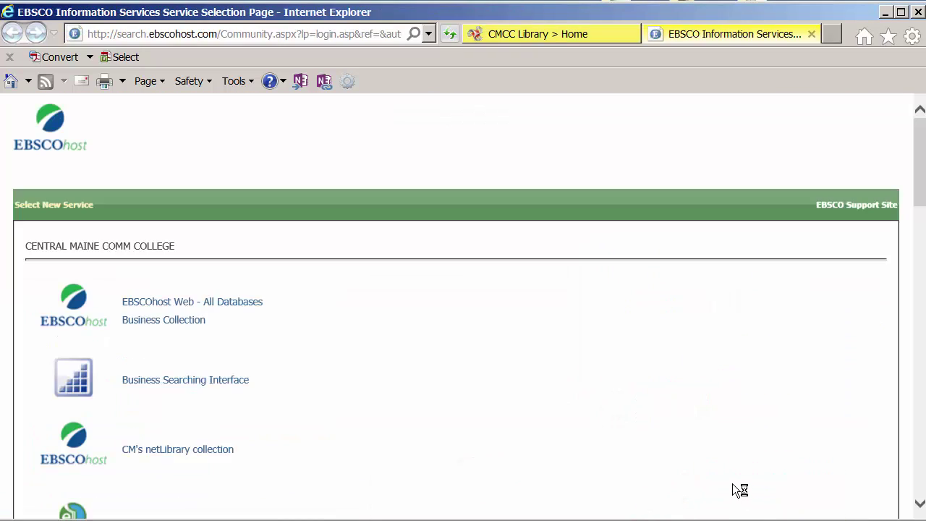
scroll(559, 437, "down", 3)
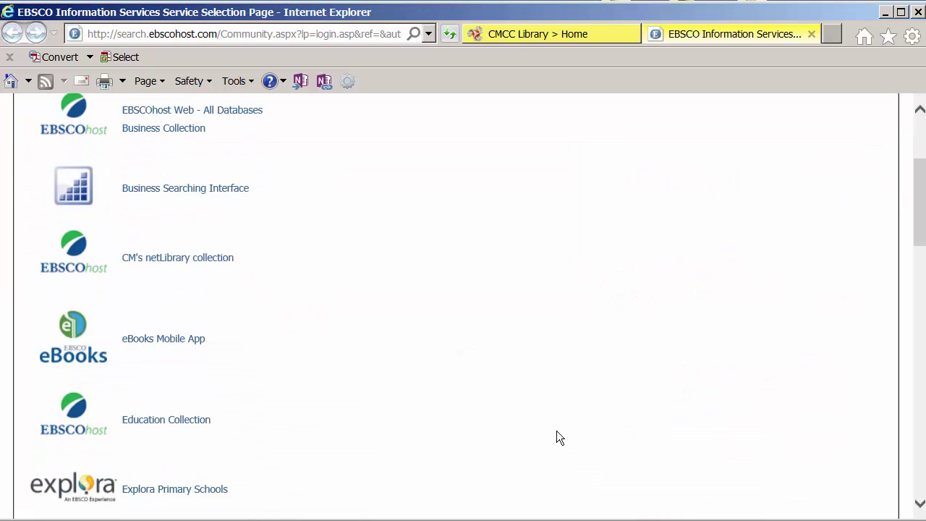
scroll(560, 437, "up", 3)
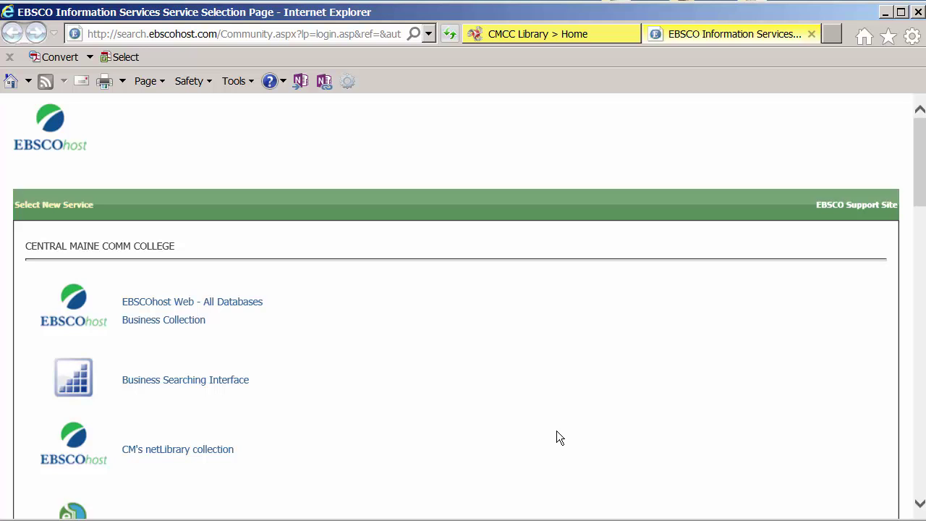
Choose Business Collection, add Academic Search Complete, Regional Business News and MasterFILE Premier, and continue
left_click(133, 320)
scroll(132, 347, "down", 1)
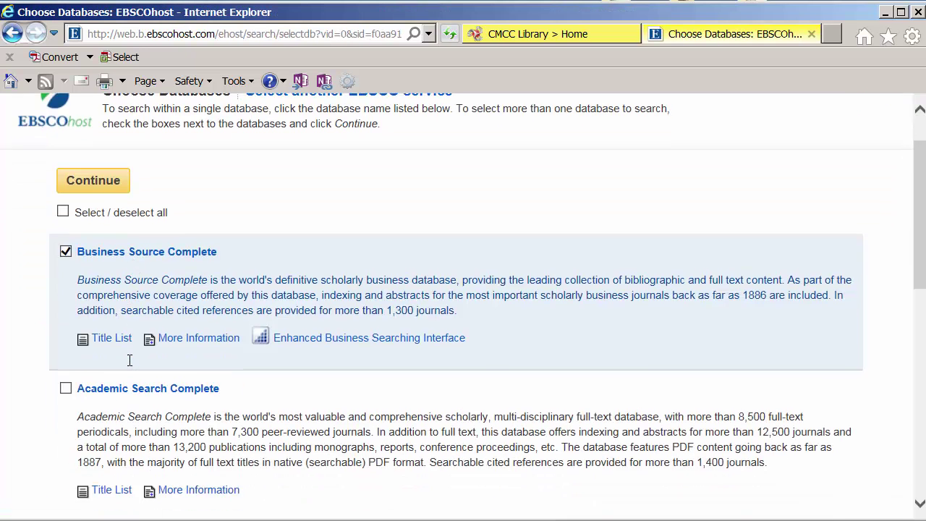
left_click(65, 389)
scroll(125, 392, "down", 3)
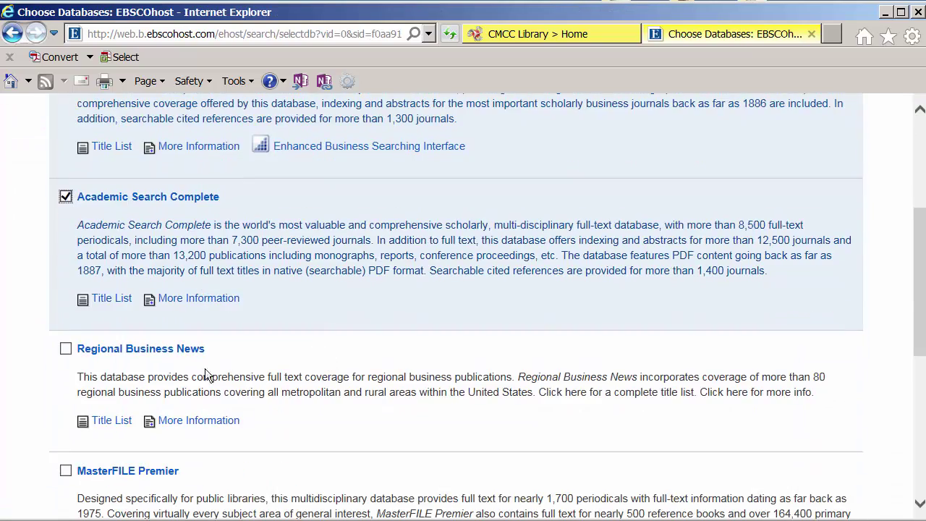
left_click(66, 349)
scroll(145, 362, "down", 1)
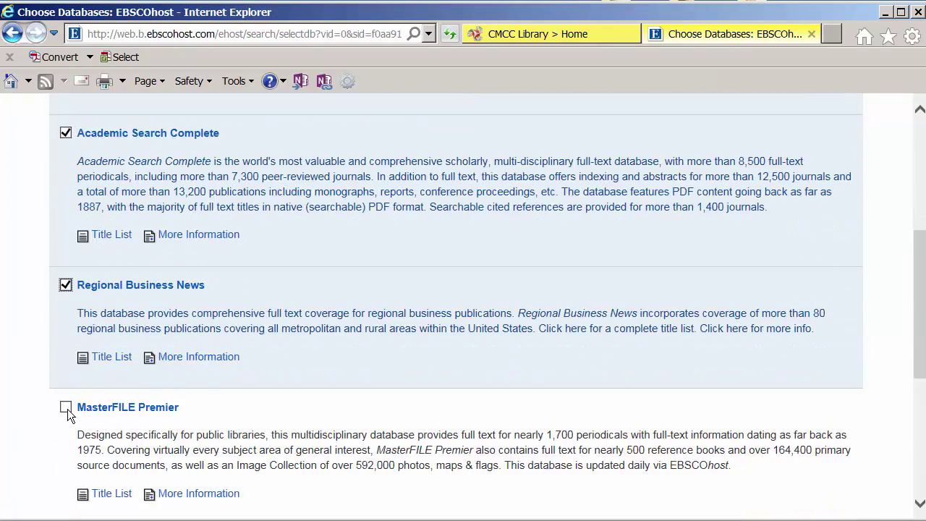
left_click(66, 407)
scroll(320, 394, "up", 5)
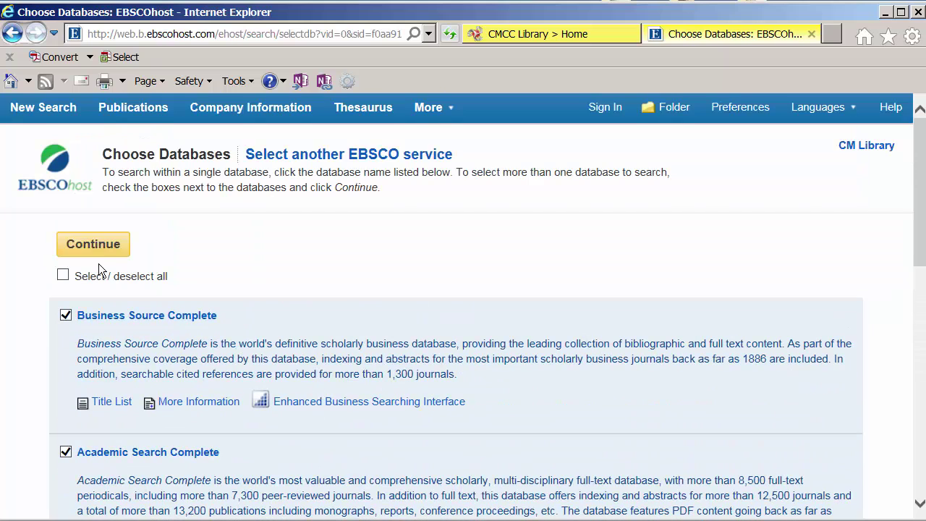
left_click(93, 246)
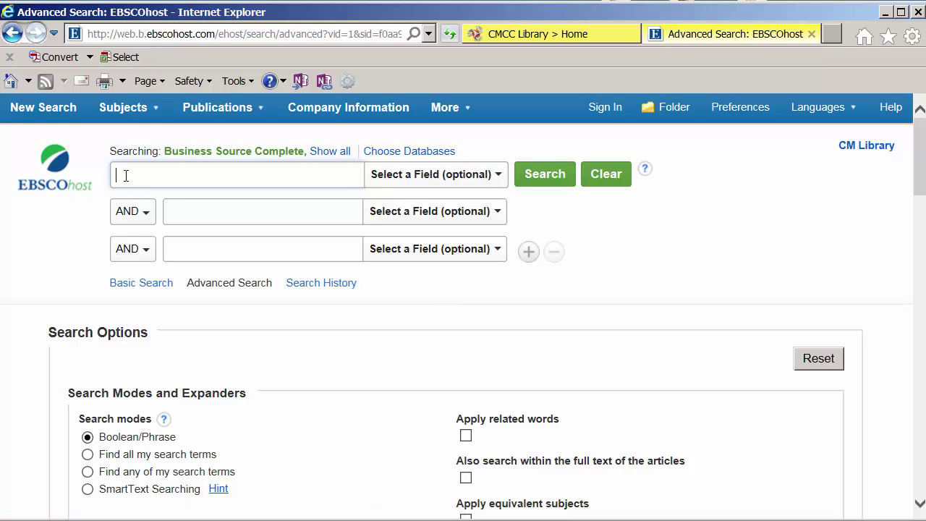
Search bill gates, then rerun it as the quoted phrase "bill gates" for 16,686 results
type("bill gat")
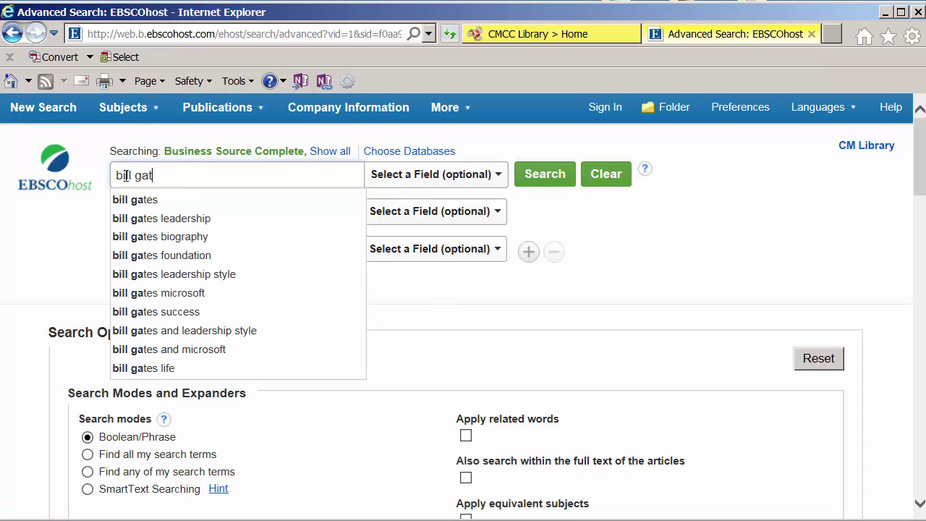
type("es")
key("Return")
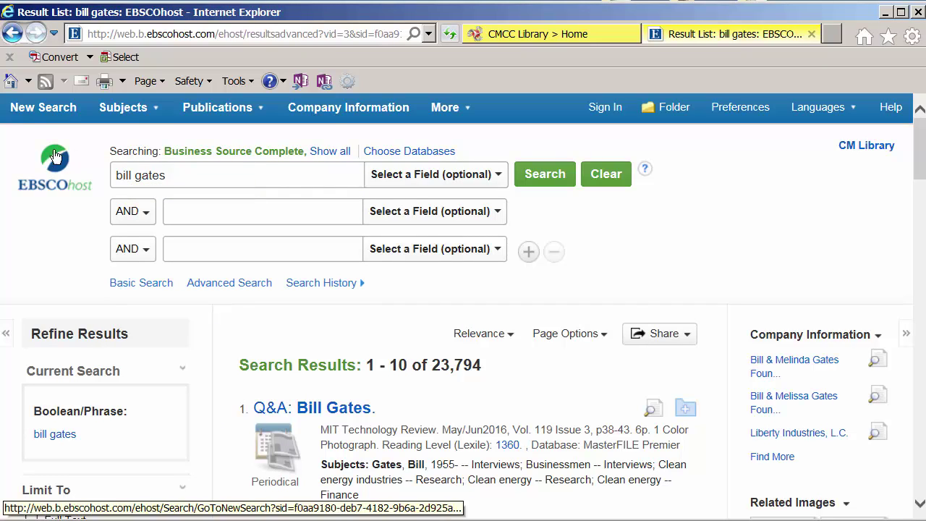
left_click(175, 176)
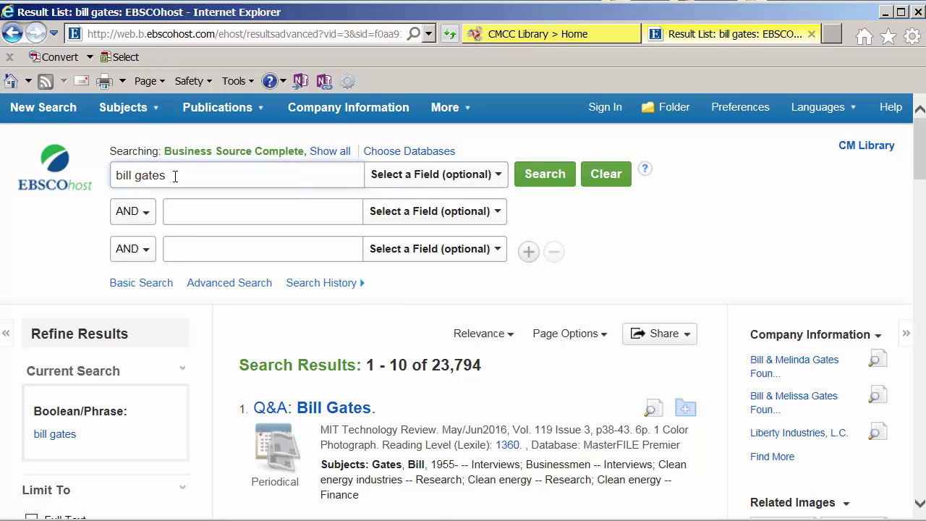
type("\"")
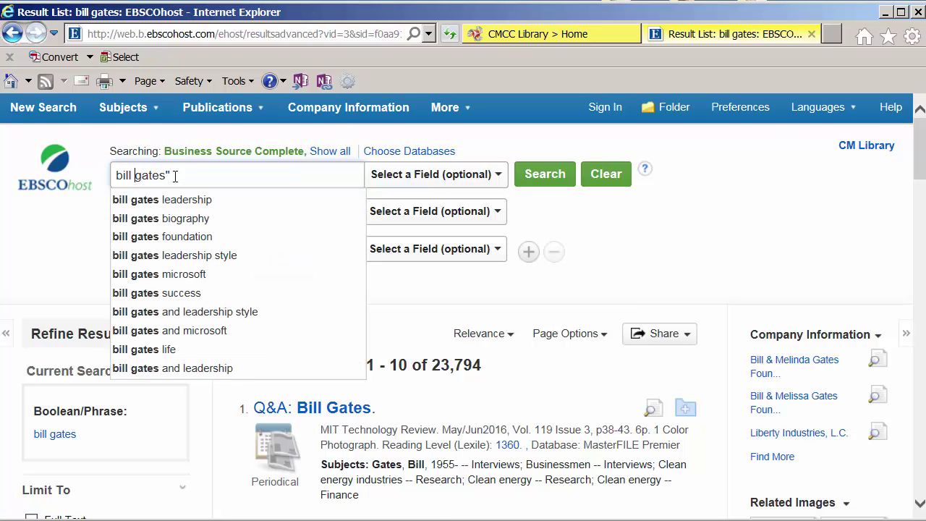
key("Left")
type("\"")
left_click(564, 177)
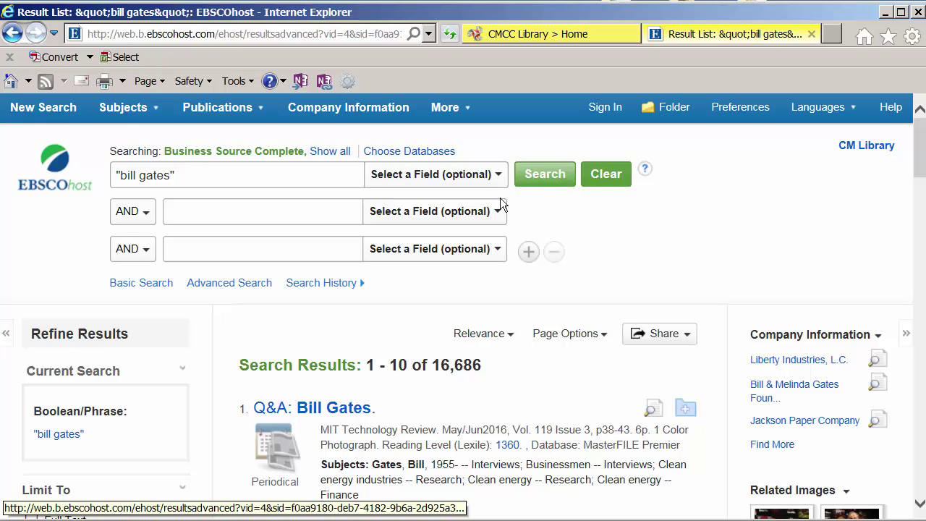
Look through the results, then apply the Full Text limiter, leaving 9,462 results
scroll(492, 221, "down", 3)
scroll(492, 220, "down", 5)
scroll(492, 225, "down", 1)
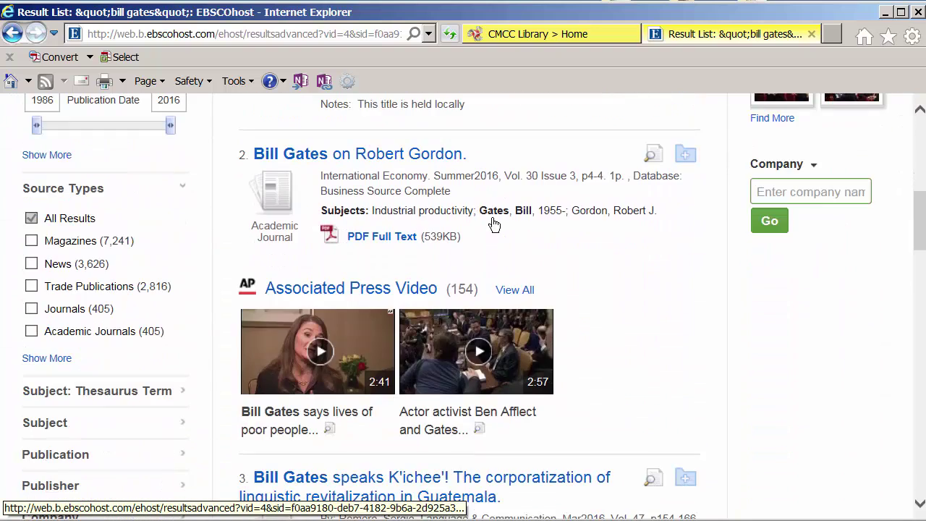
scroll(492, 225, "down", 2)
scroll(492, 225, "down", 1)
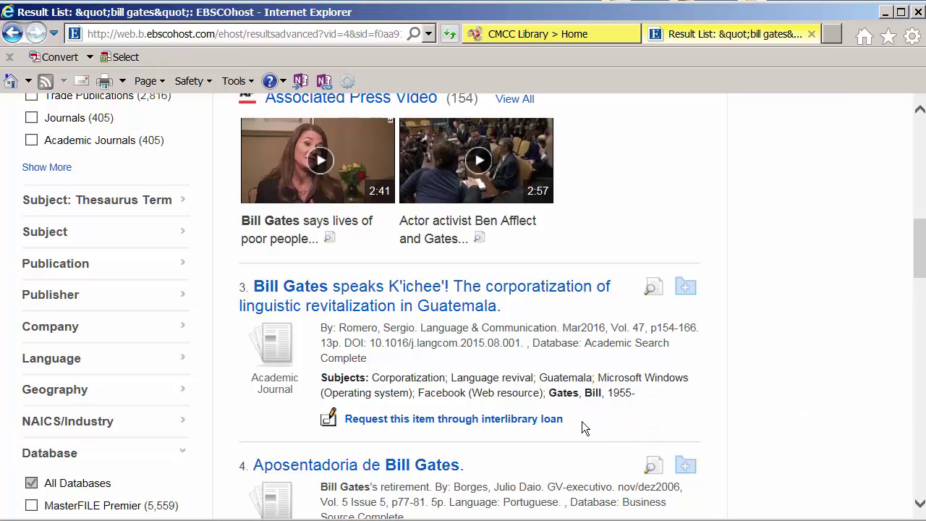
scroll(582, 421, "up", 8)
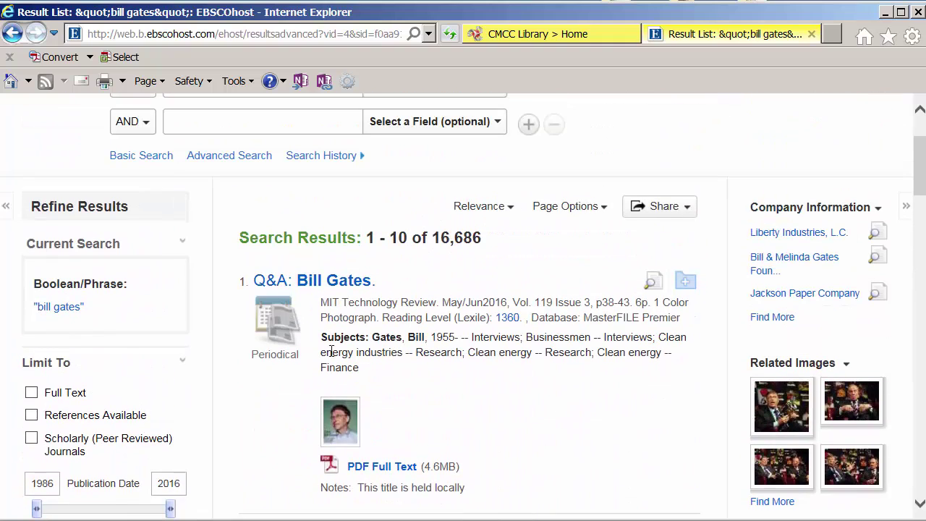
left_click(31, 393)
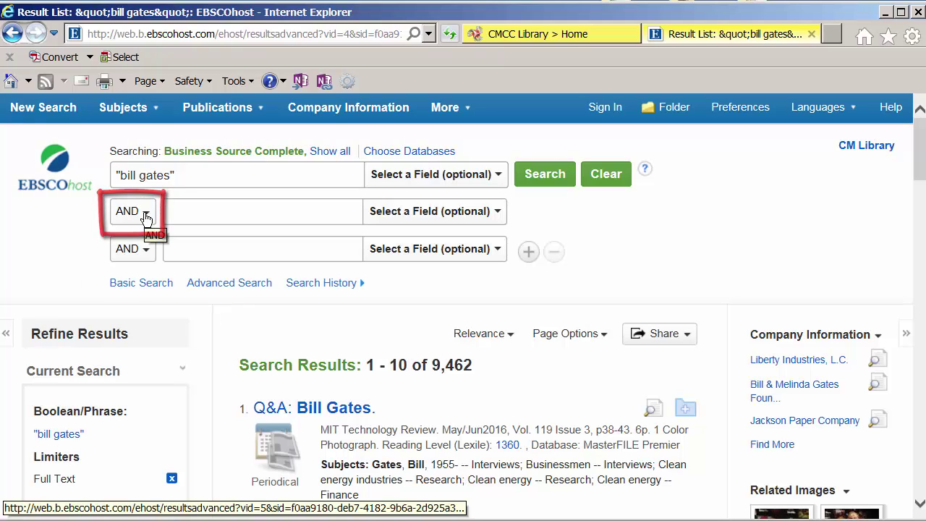
Add malaria as a second search term alongside "bill gates", giving 81 results
left_click(208, 218)
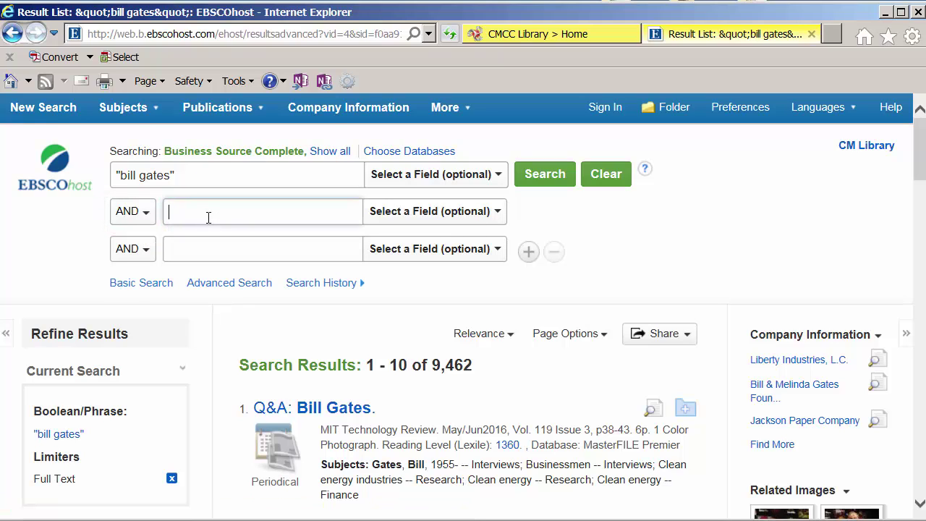
type("malaria")
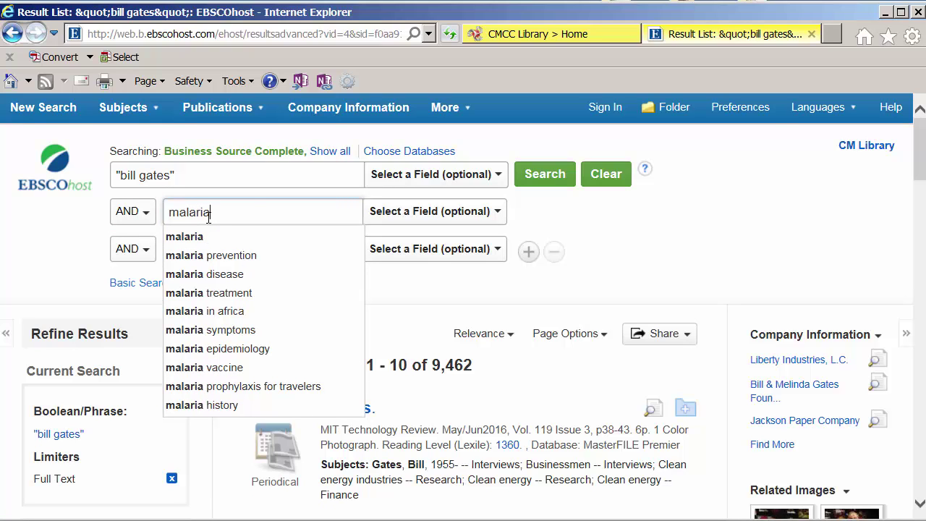
left_click(542, 178)
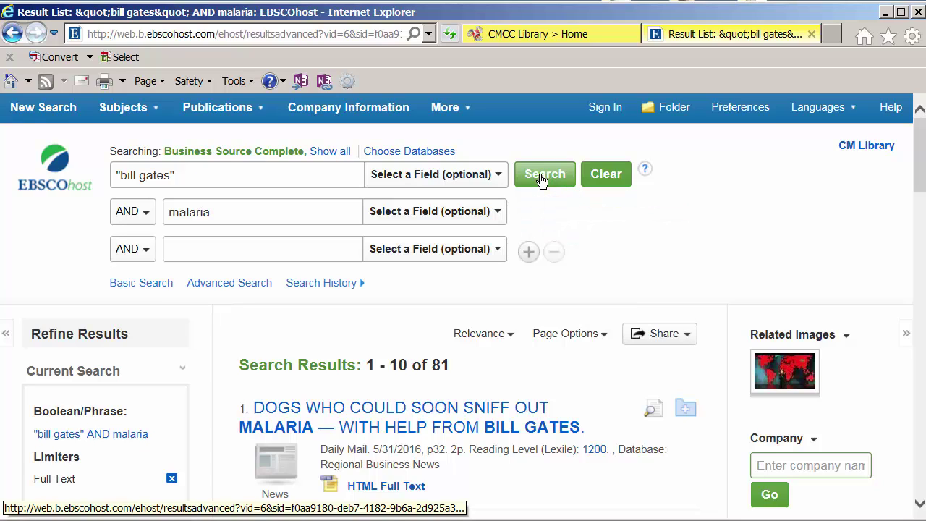
Restrict malaria to the SU Subject Terms field and rerun, leaving 30 results
left_click(499, 212)
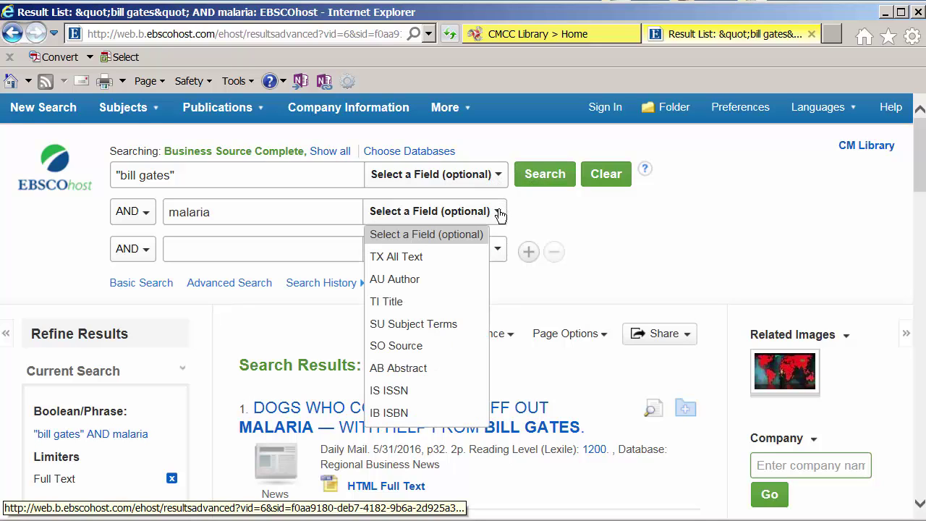
left_click(445, 322)
left_click(542, 174)
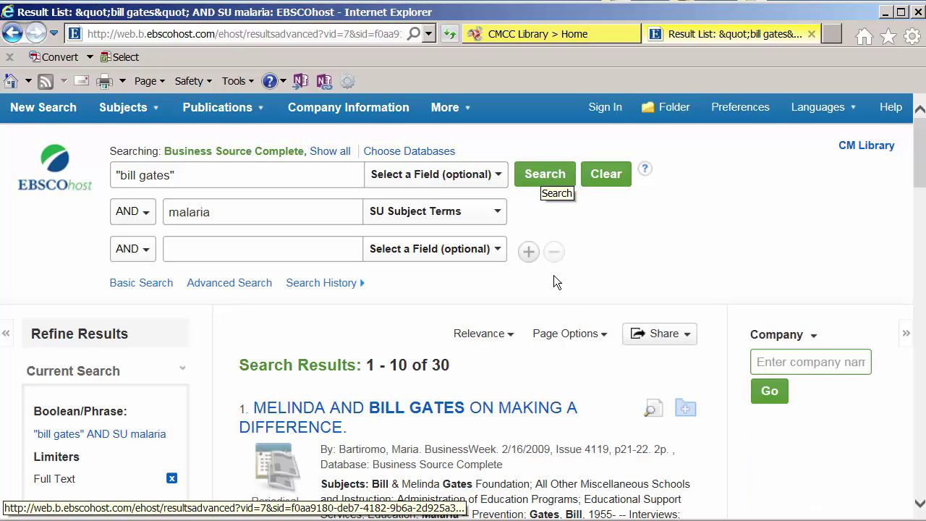
Sort the 30 results by Date Newest and scroll through the list
scroll(557, 303, "down", 1)
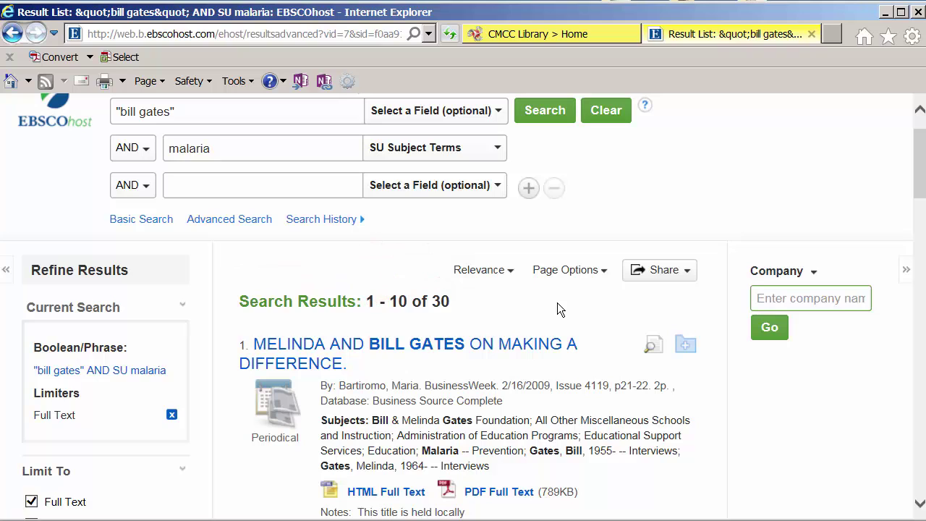
left_click(506, 277)
left_click(446, 304)
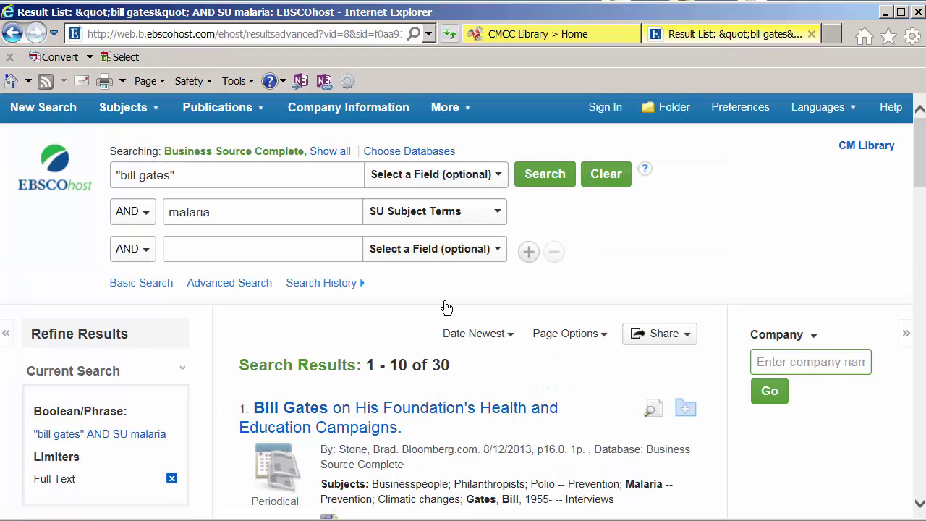
scroll(447, 308, "down", 4)
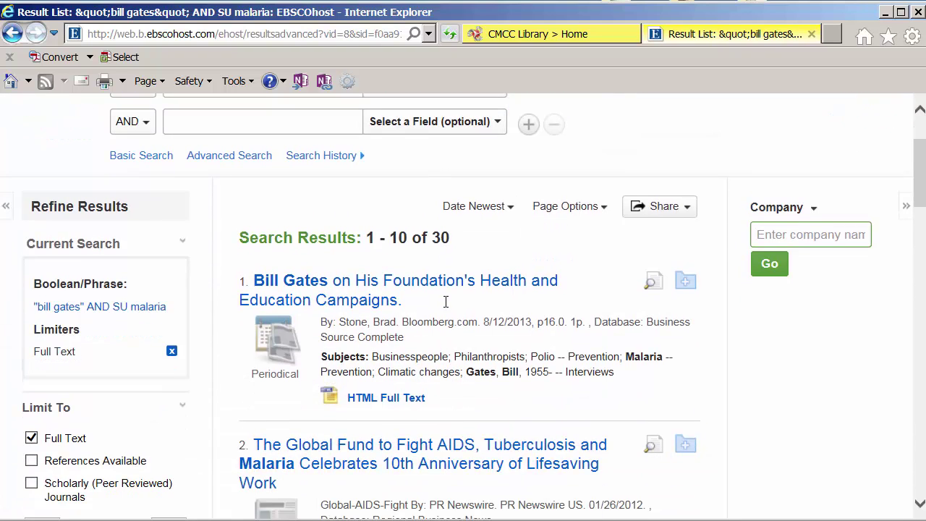
scroll(445, 305, "down", 3)
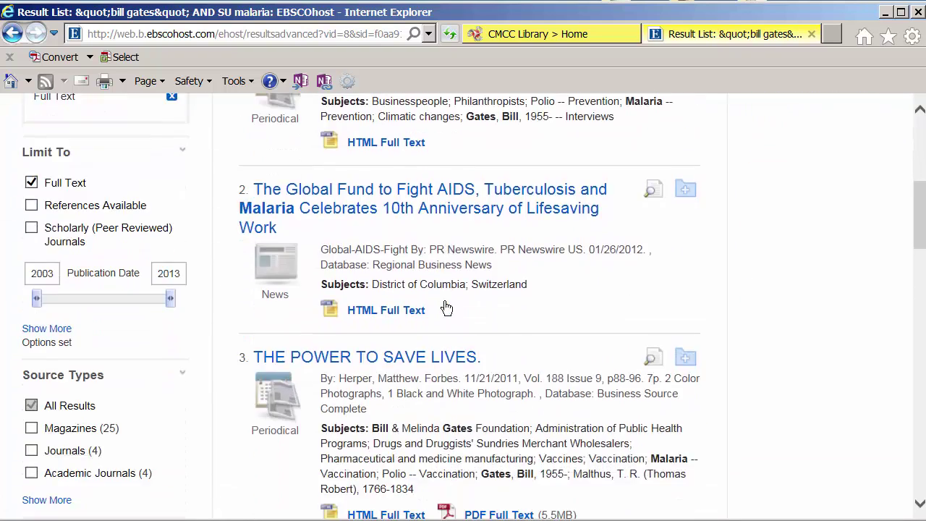
scroll(445, 309, "down", 2)
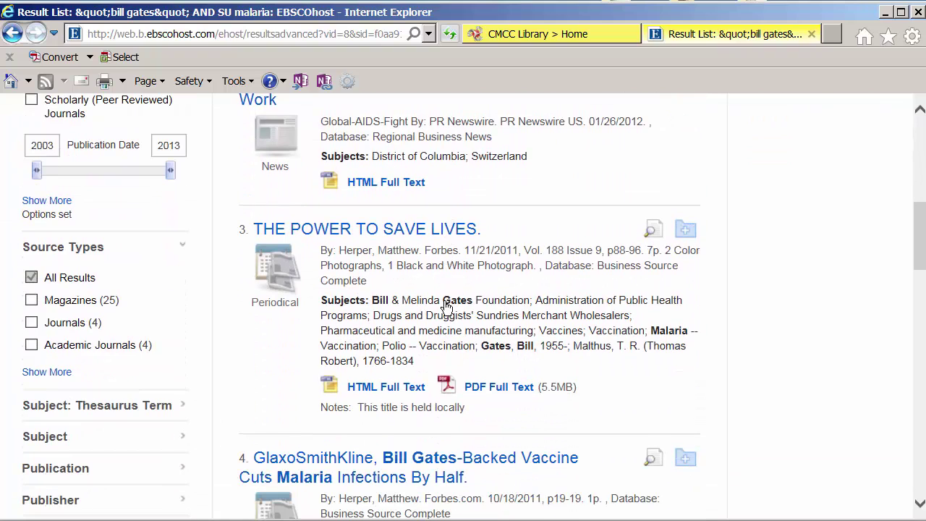
scroll(444, 307, "down", 1)
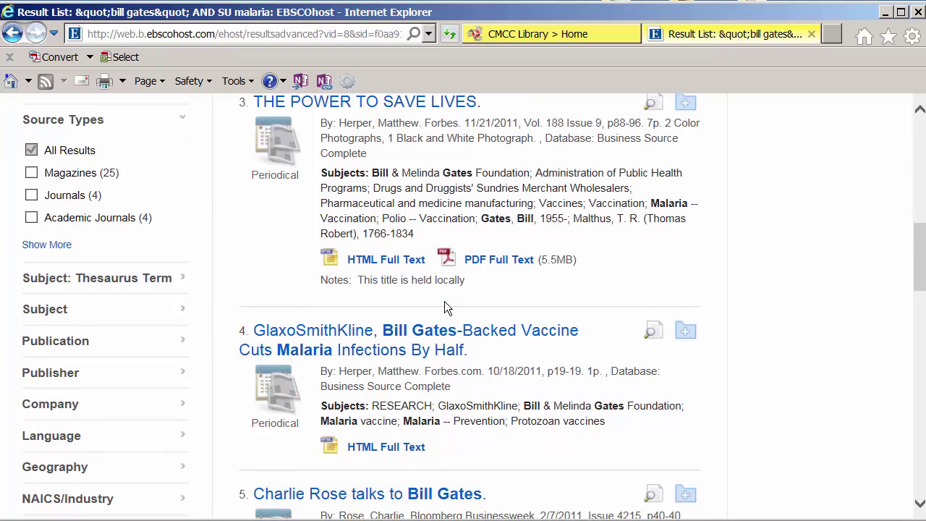
Open result 4, the GlaxoSmithKline malaria vaccine article, read its HTML full text, then its Detailed Record
left_click(420, 338)
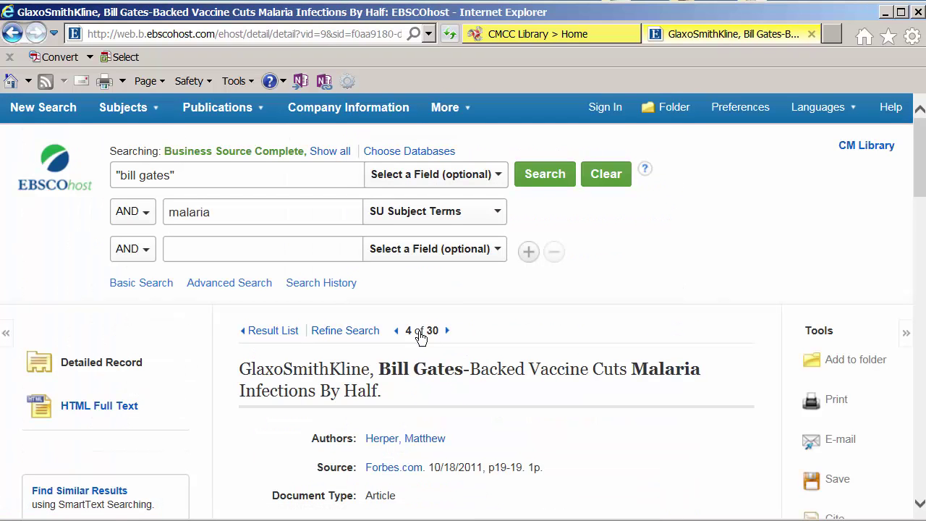
scroll(420, 333, "down", 3)
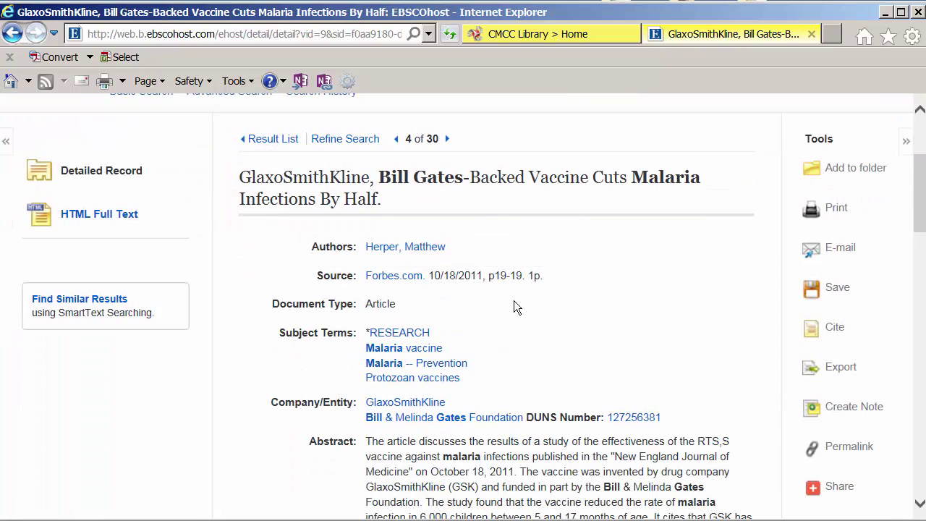
scroll(514, 301, "down", 3)
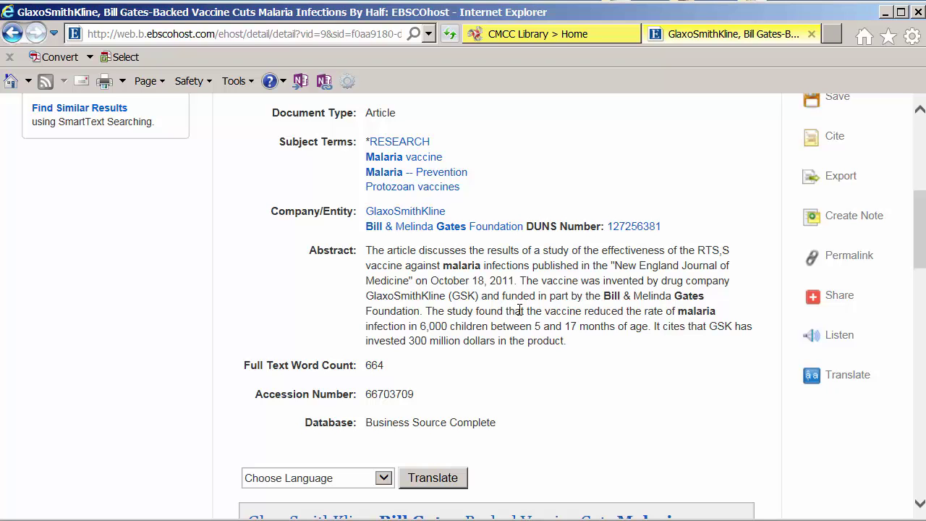
scroll(518, 309, "up", 5)
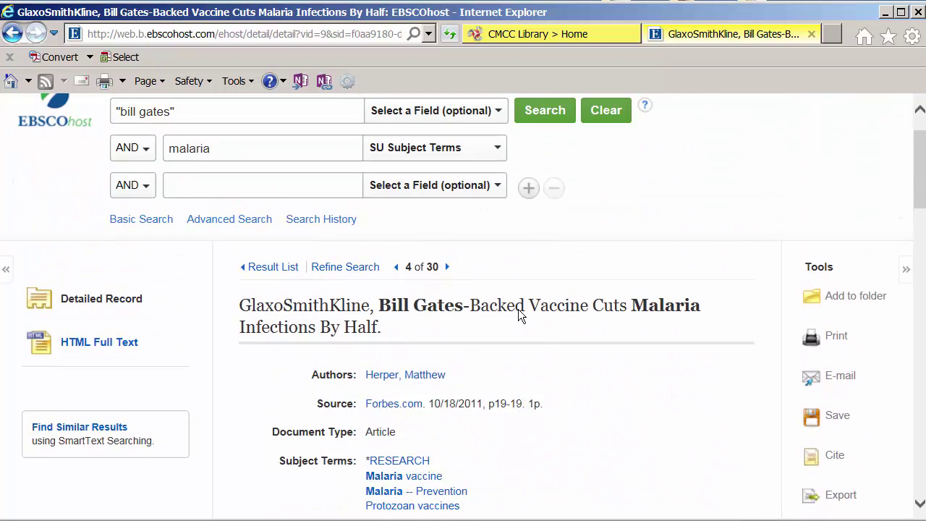
left_click(114, 347)
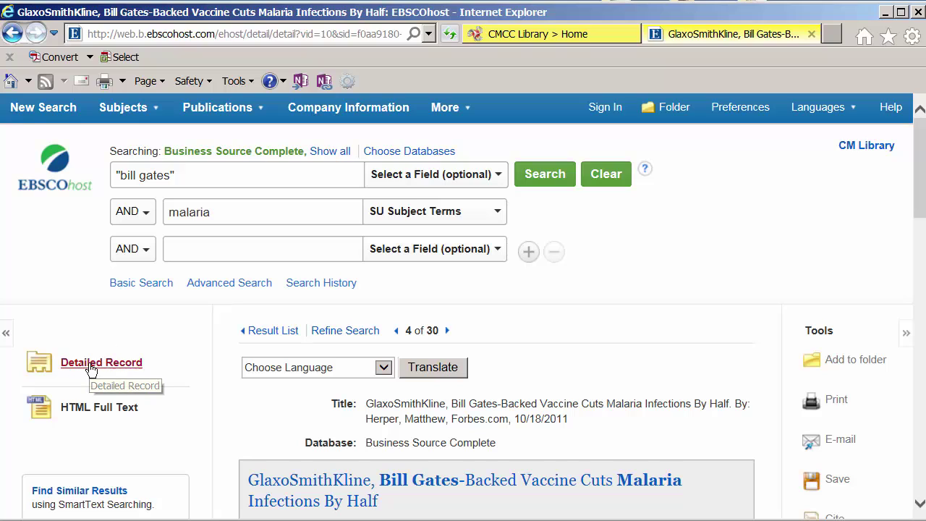
left_click(90, 368)
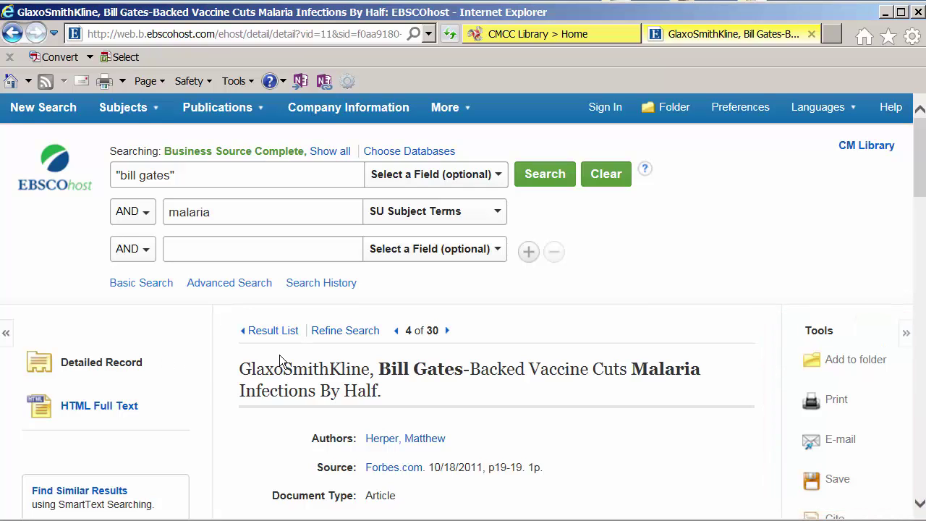
scroll(559, 315, "down", 2)
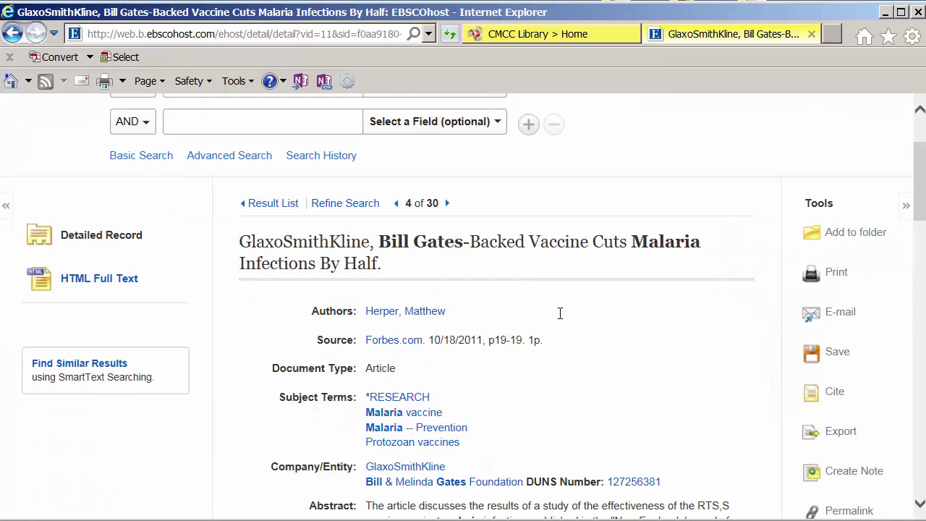
View the vaccine article's APA, AMA and Chicago citations, then go back to its full text
left_click(836, 393)
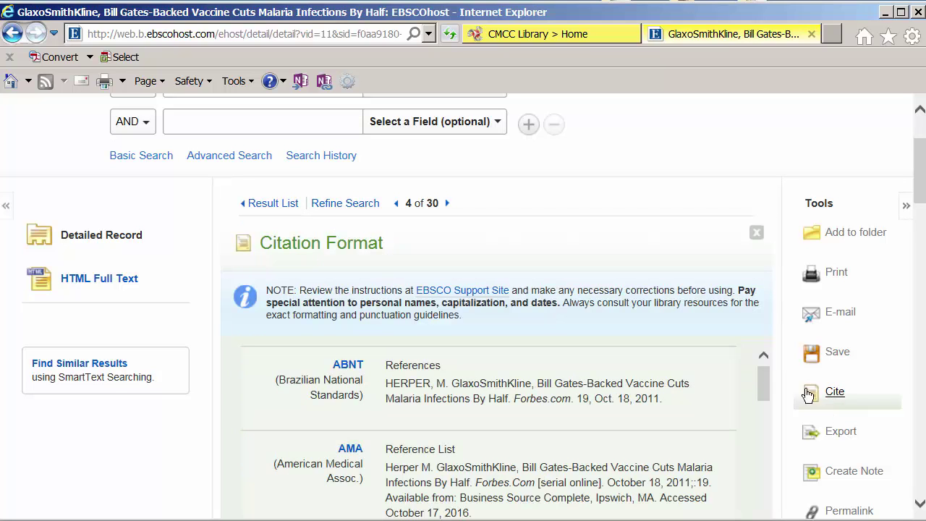
left_click_drag(762, 378, 762, 416)
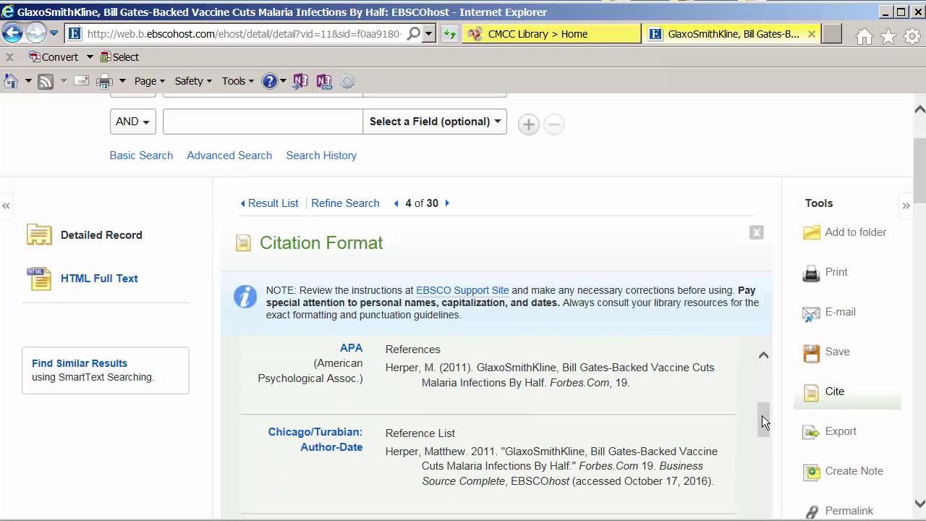
left_click_drag(762, 416, 759, 384)
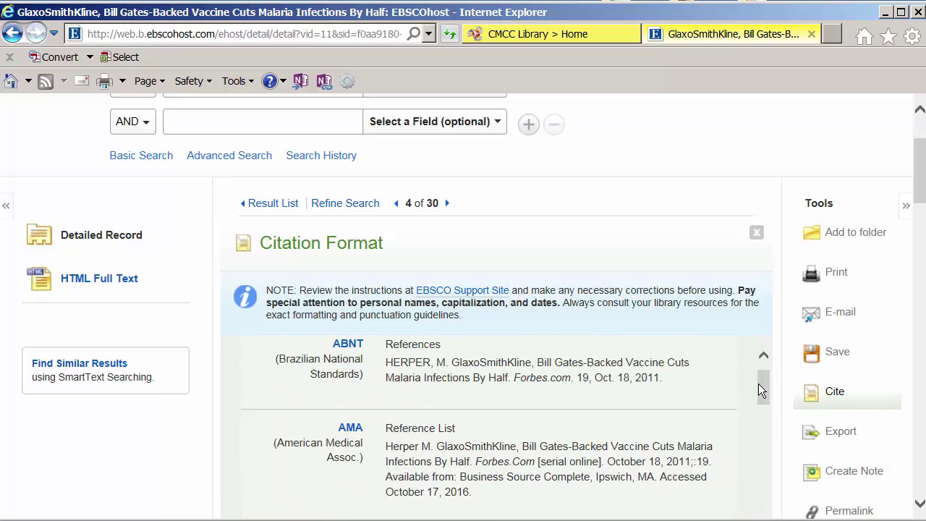
left_click(12, 34)
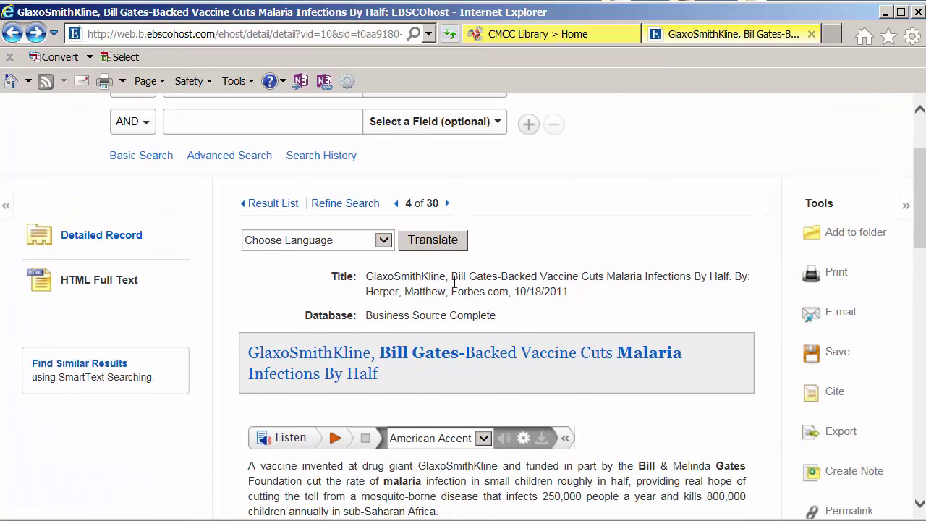
scroll(453, 280, "up", 3)
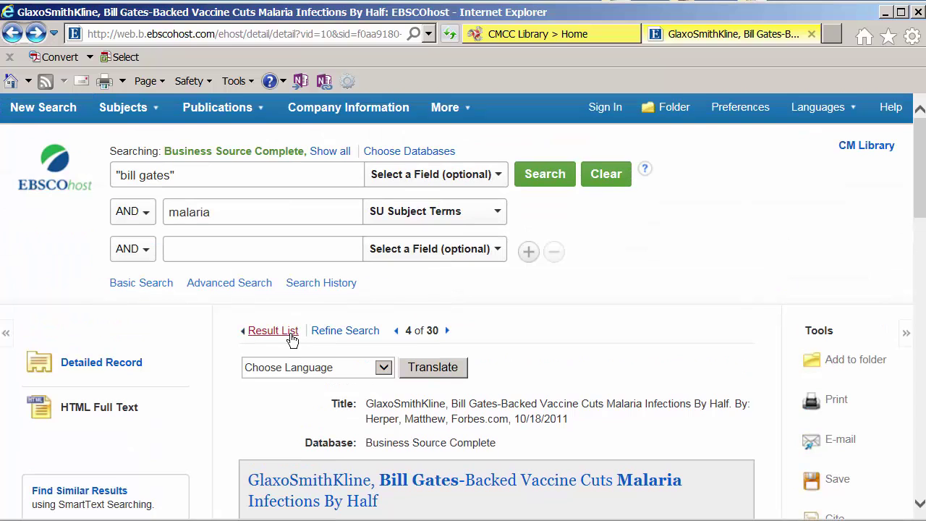
Return to the result list and open result 5, "Charlie Rose talks to Bill Gates", as PDF
left_click(263, 332)
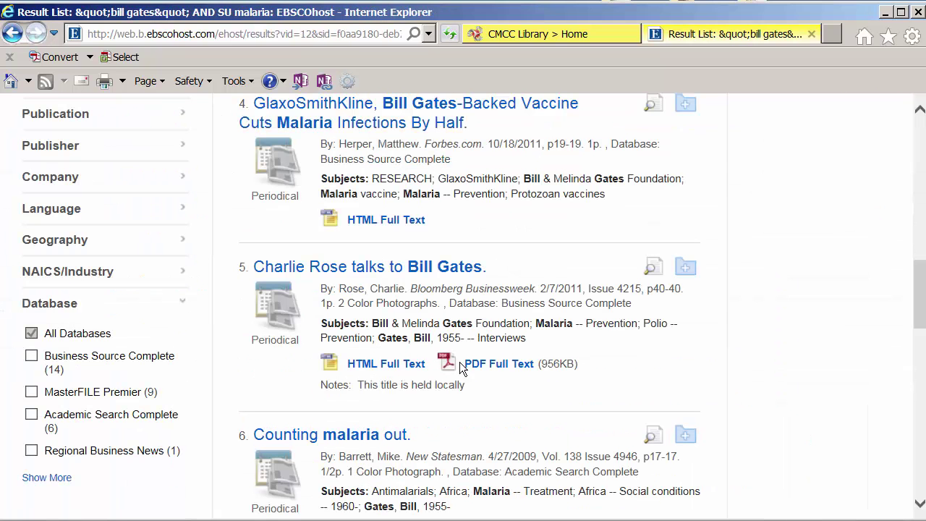
left_click(496, 369)
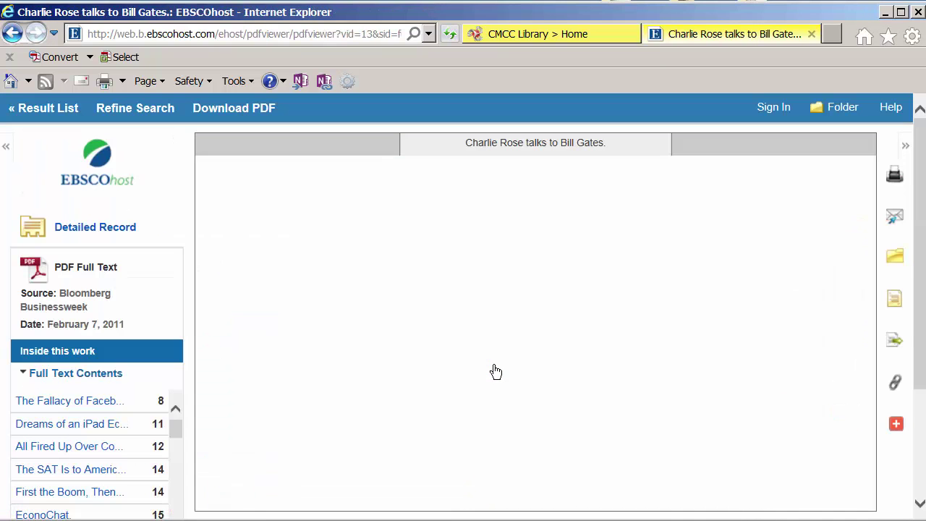